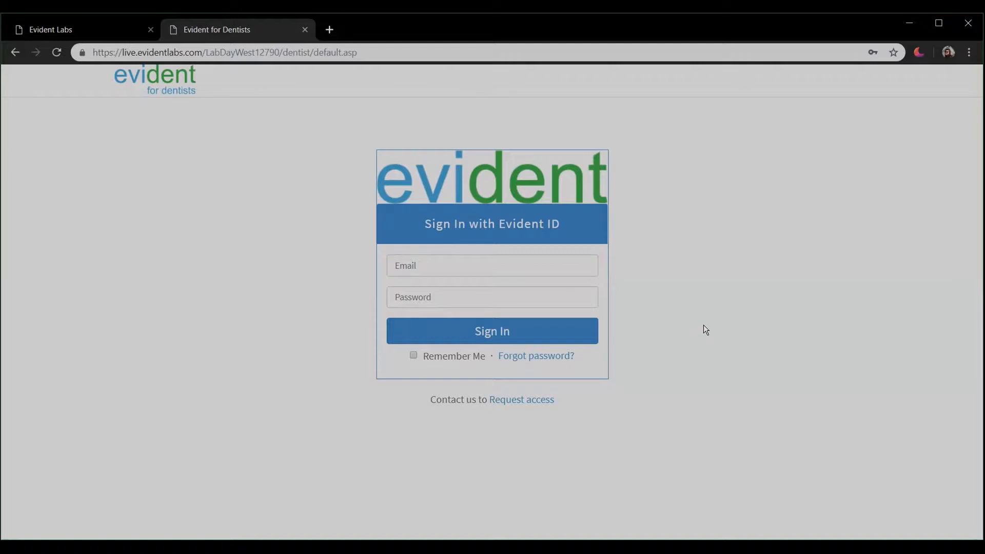
Step: Sign in to the dentist portal using the saved Evident ID login from autofill
left_click(543, 272)
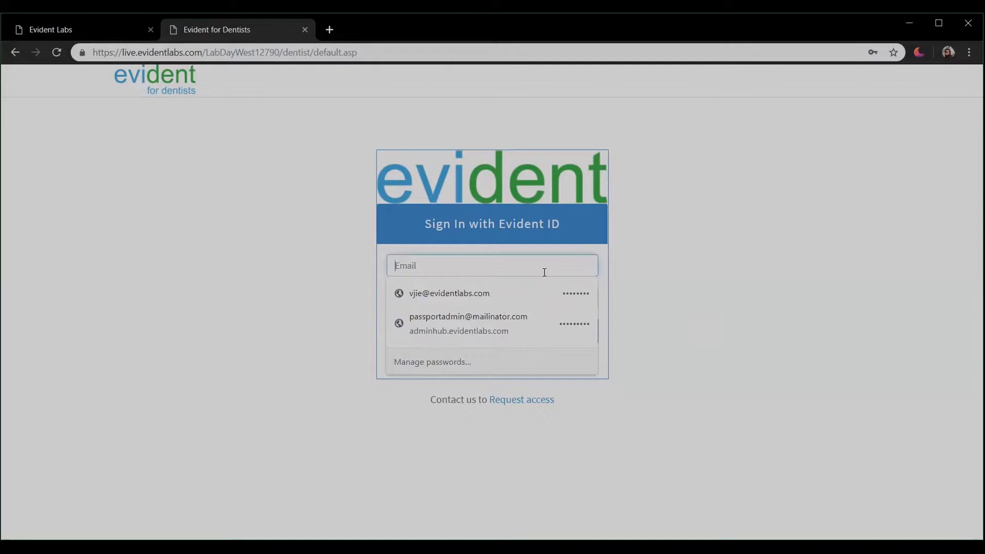
type("vji")
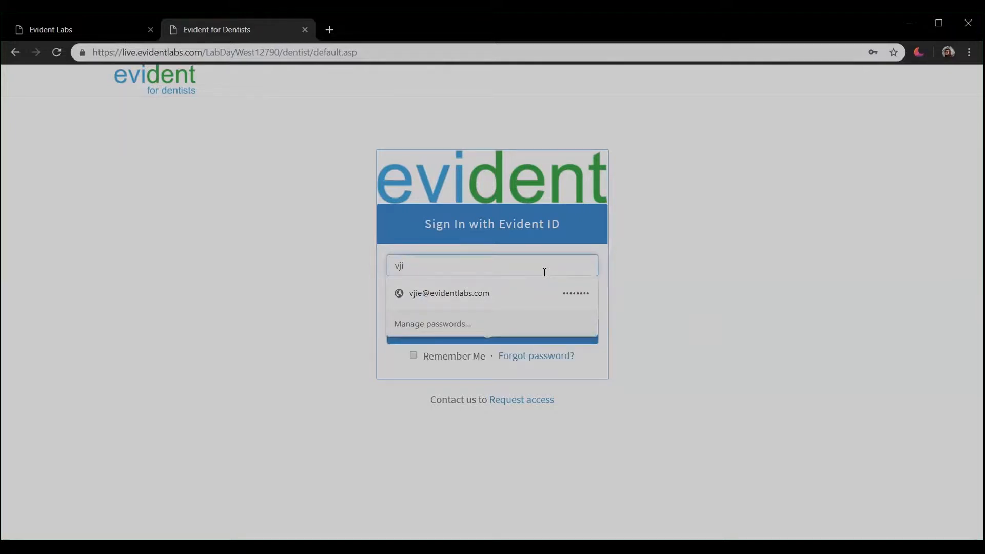
left_click(466, 295)
left_click(496, 330)
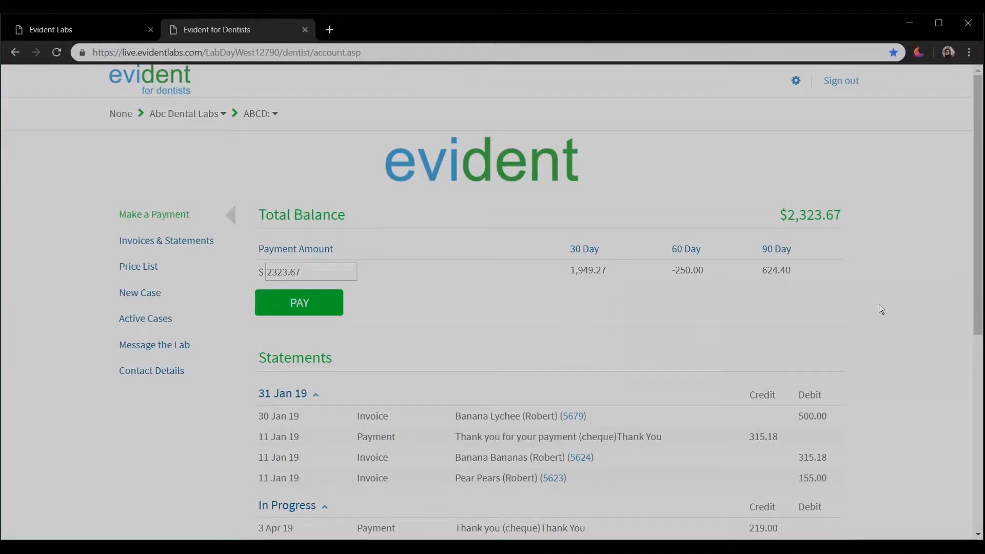
scroll(879, 304, "down", 4)
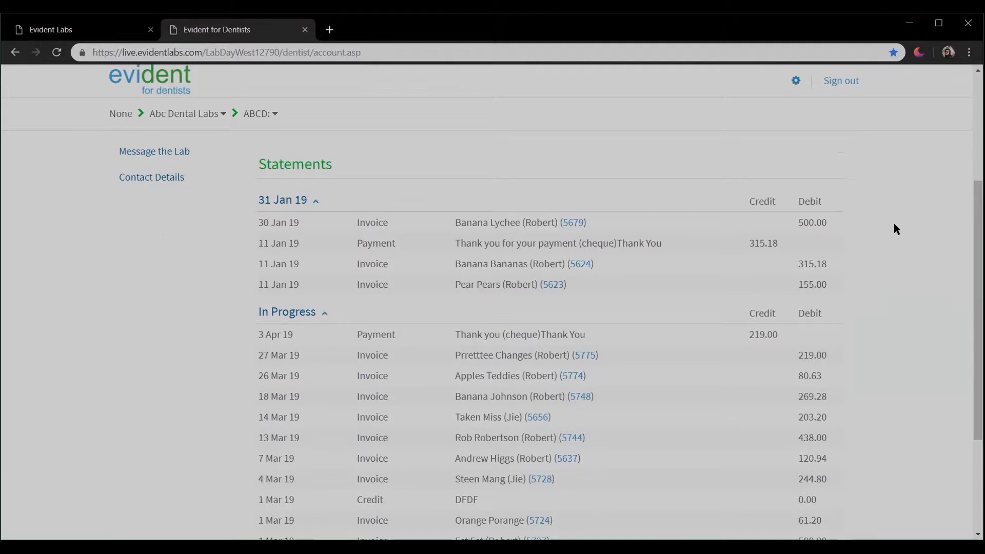
scroll(894, 230, "up", 4)
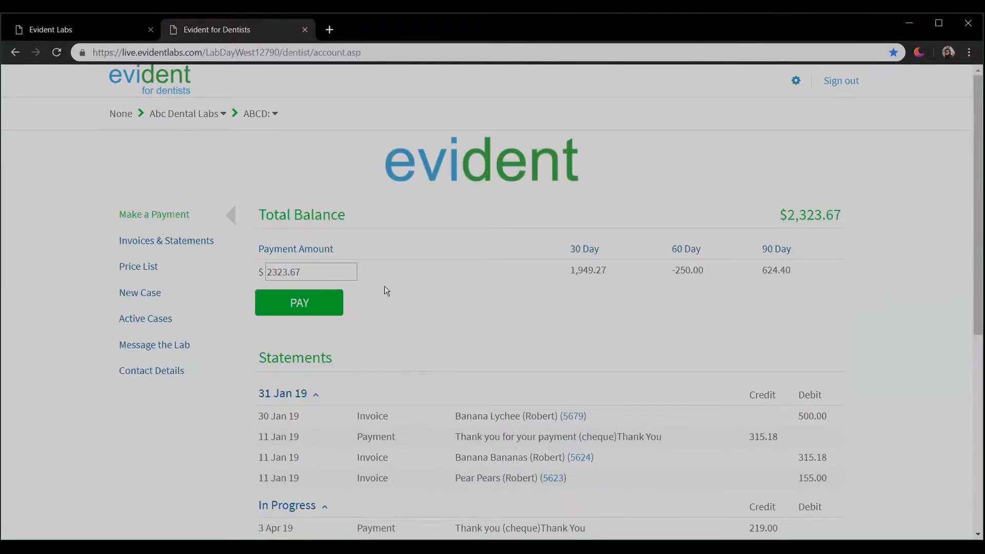
Step: Open Invoices & Statements, expand the Statements and Invoices lists, then go to the Price List
left_click(186, 247)
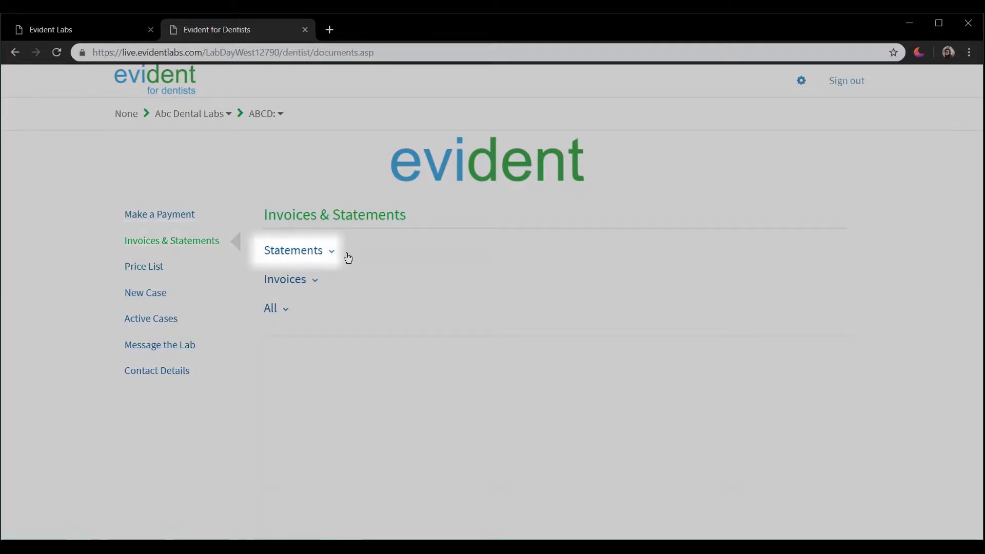
left_click(332, 254)
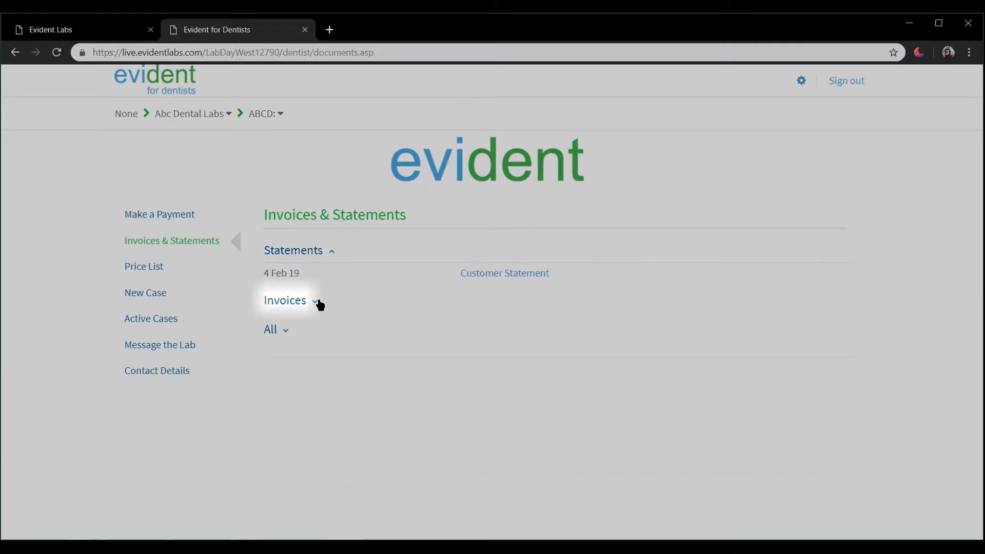
left_click(316, 302)
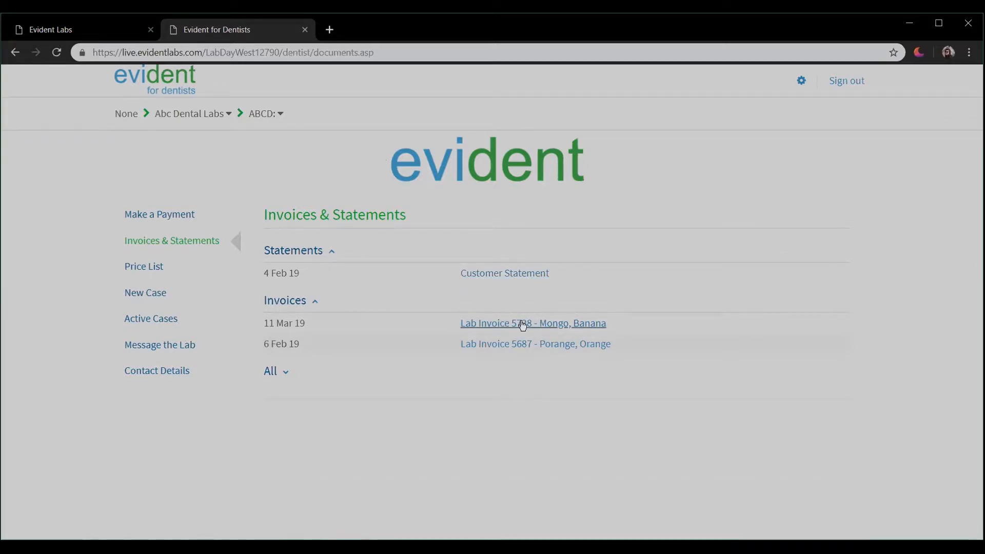
left_click(201, 270)
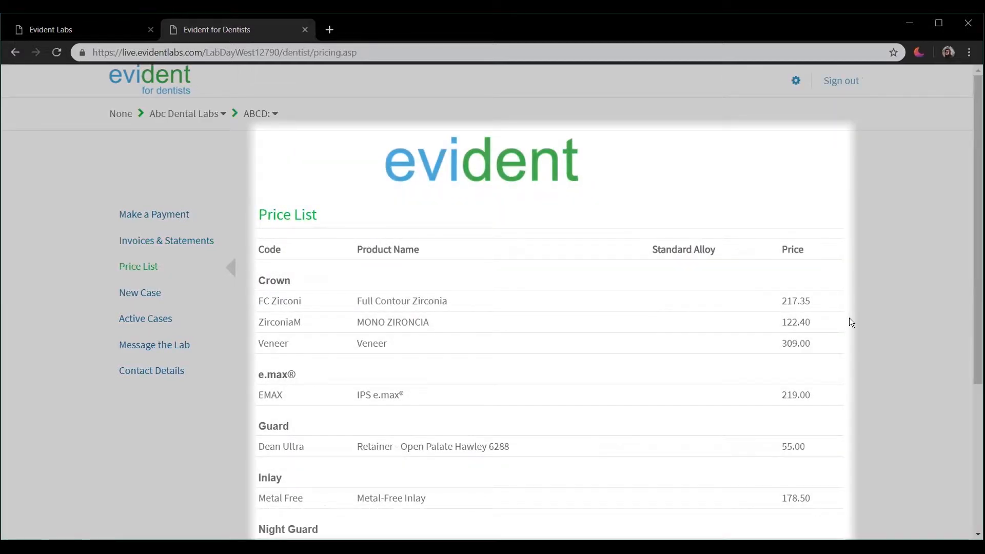
Step: Scroll through the price list's night guard, ortho appliance and PFM items and back up
scroll(851, 320, "down", 3)
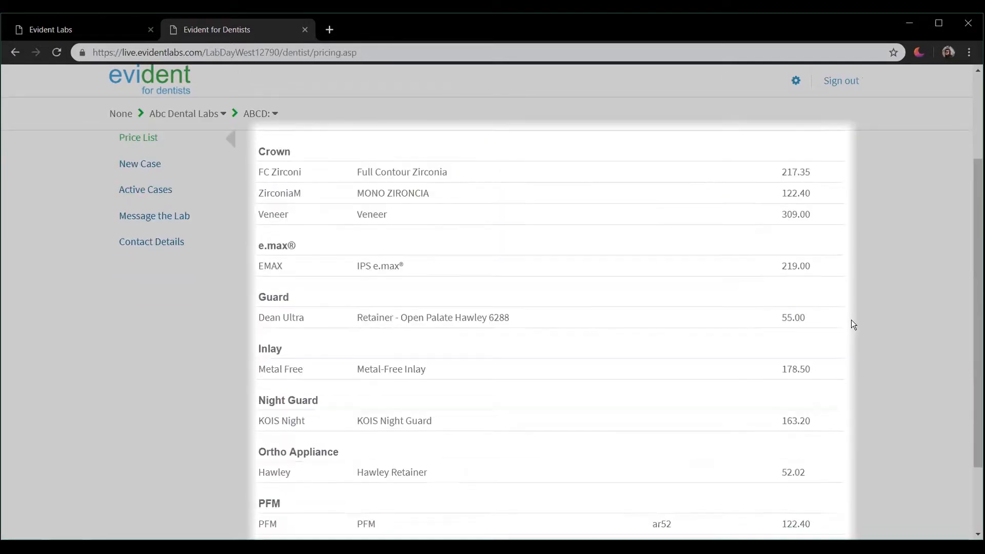
scroll(851, 319, "down", 1)
scroll(851, 319, "up", 4)
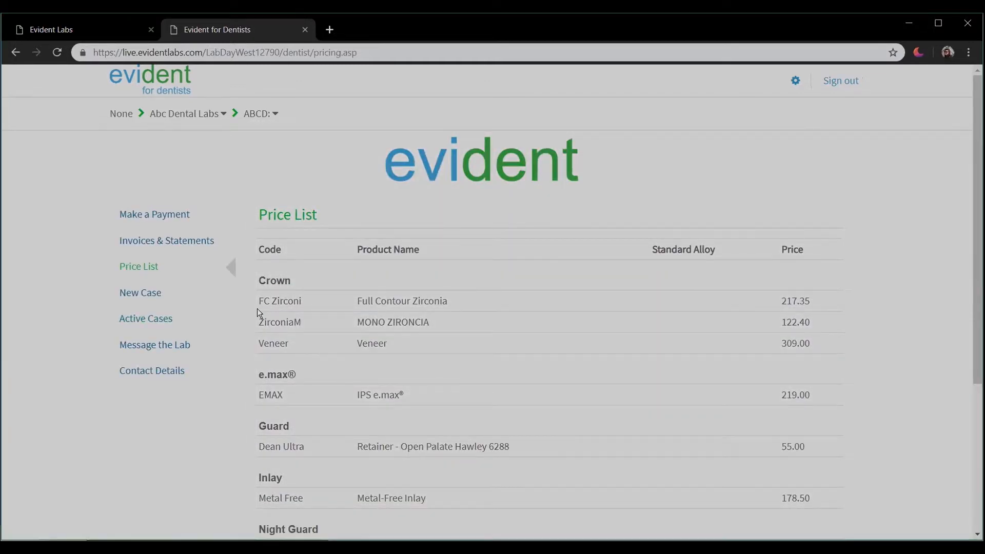
Step: Create a new case with chart number 123, the patient's last and first name, and shade A2
left_click(193, 300)
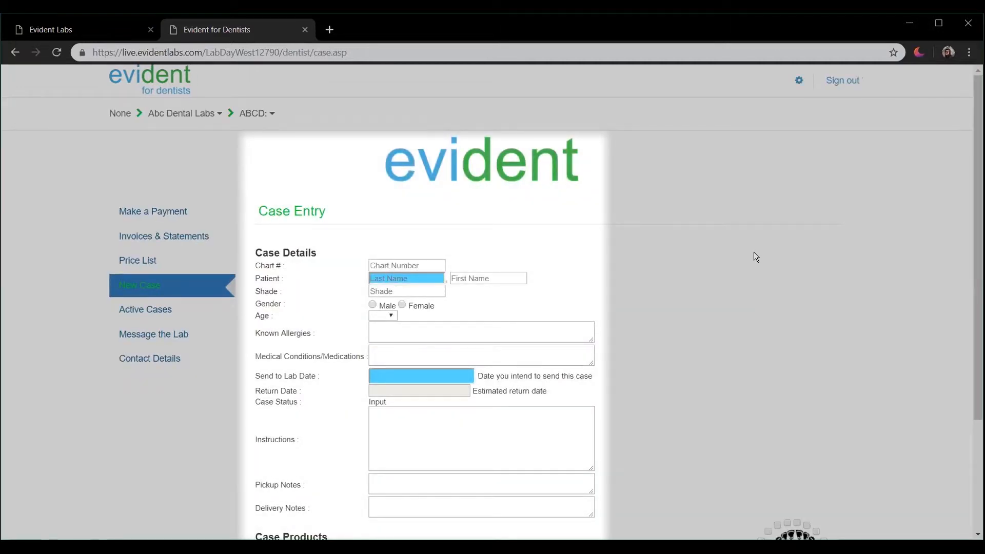
scroll(705, 272, "down", 1)
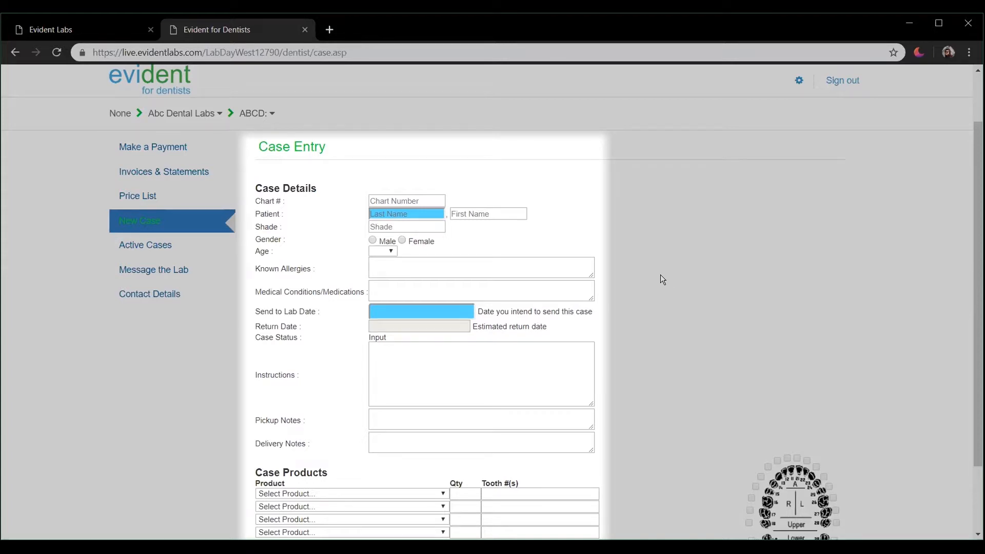
left_click(432, 200)
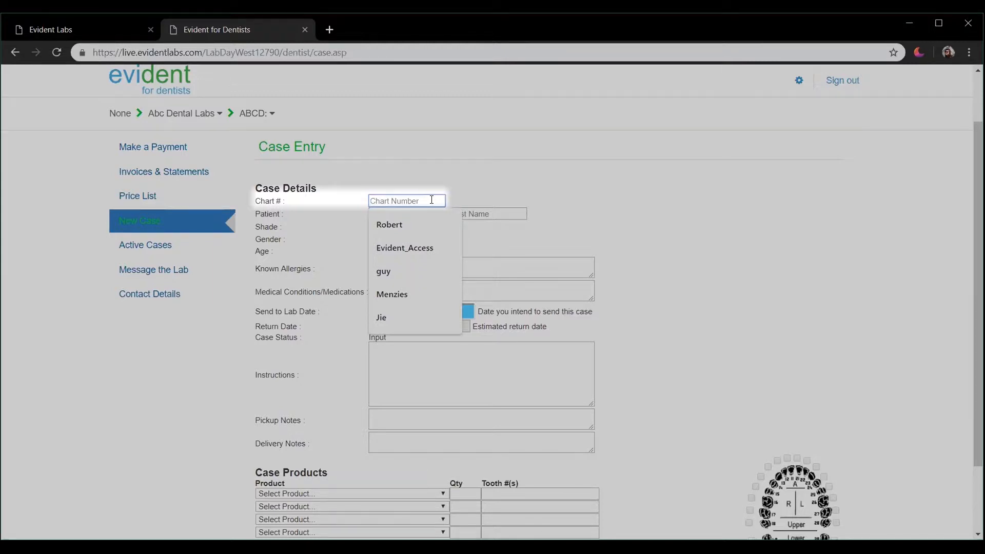
type("123")
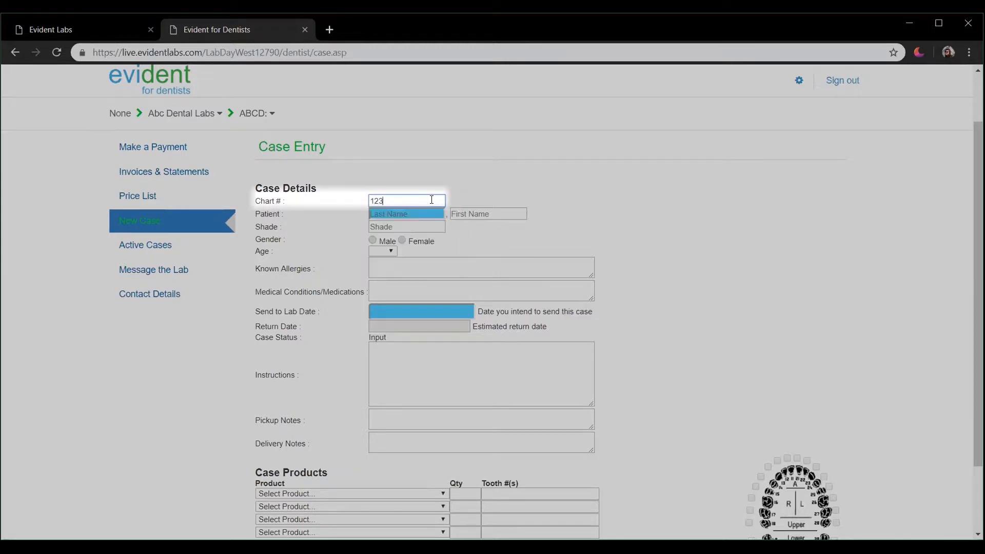
left_click(401, 213)
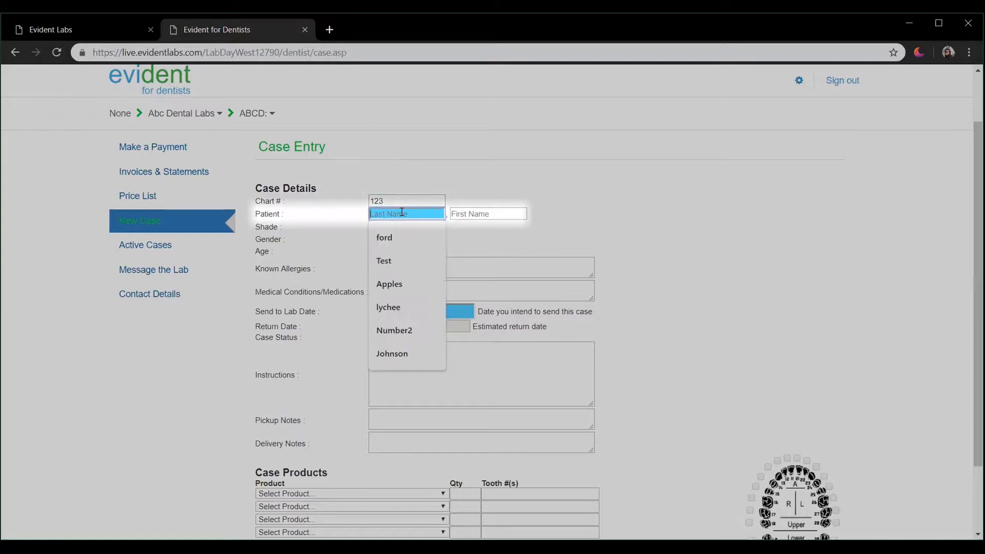
type("Test")
left_click(475, 214)
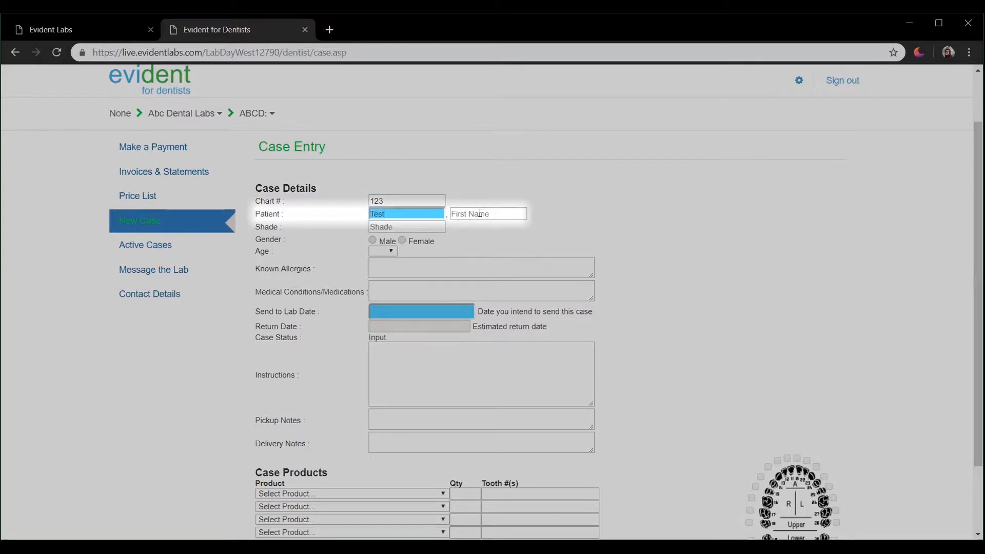
type("Support")
left_click(432, 227)
type("A2")
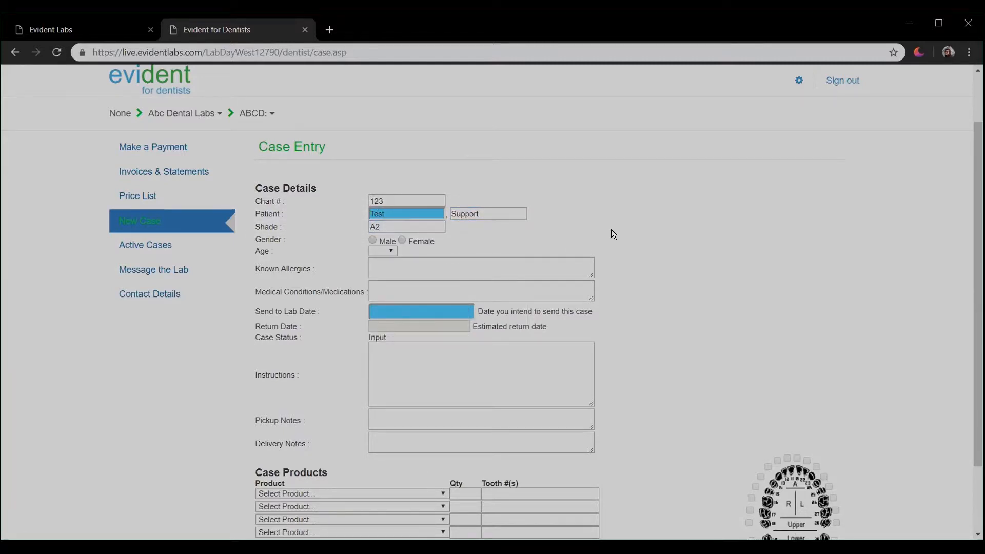
scroll(613, 232, "down", 1)
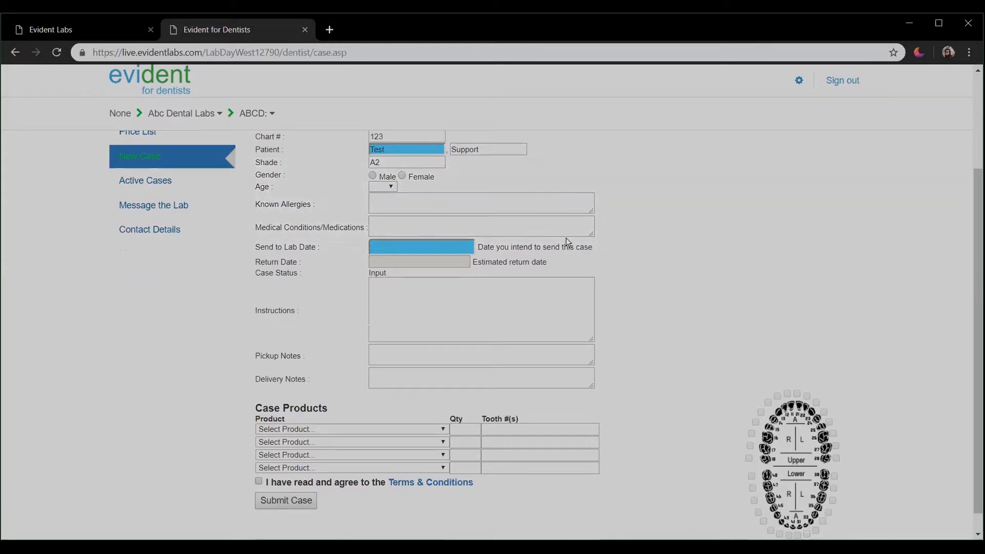
Step: Pick 10 Apr 19 as the send-to-lab date from the calendar
left_click(448, 247)
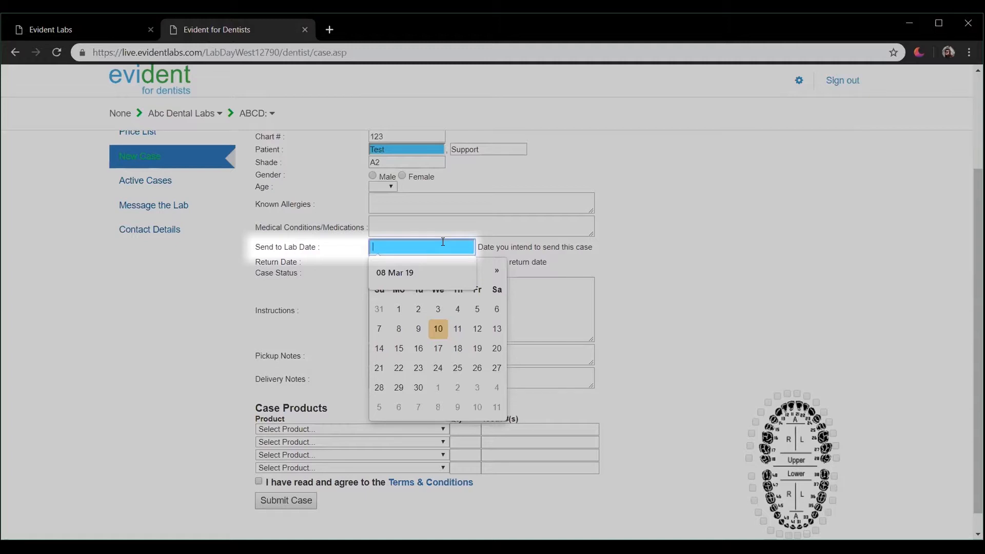
left_click(440, 331)
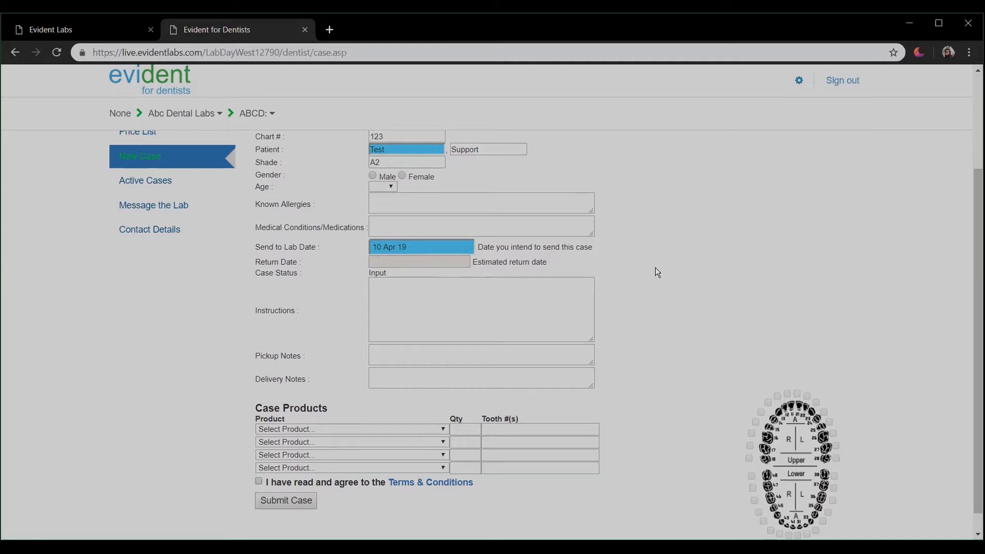
scroll(654, 268, "down", 1)
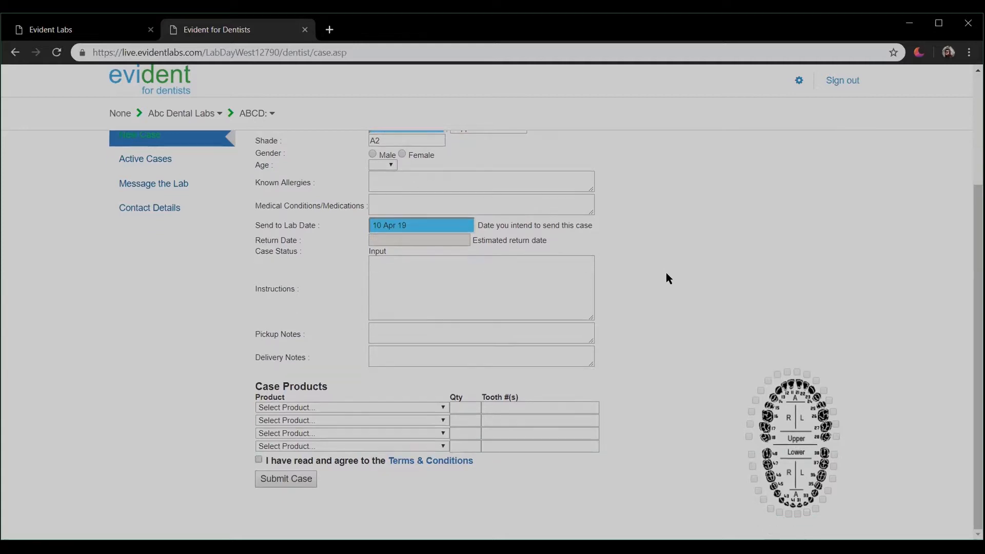
left_click(502, 282)
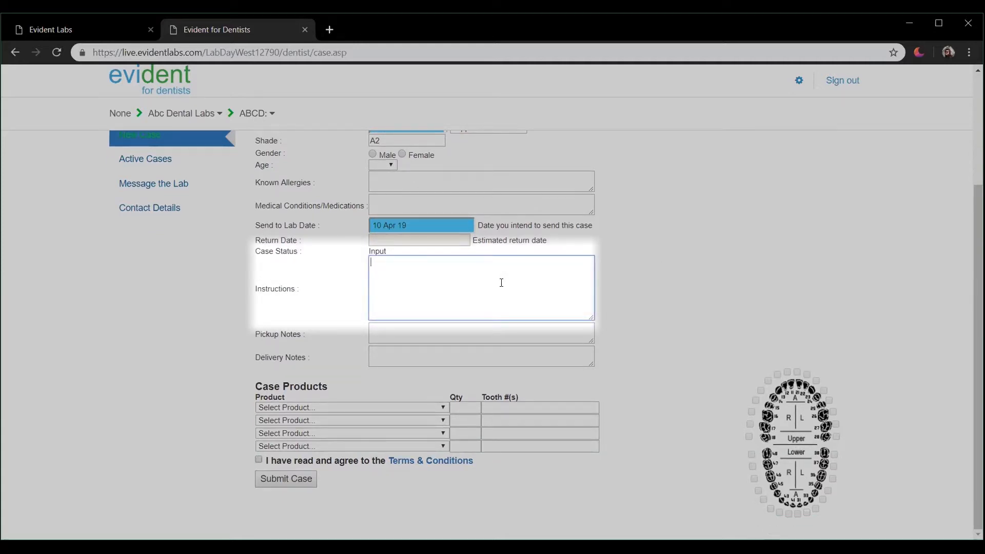
type("Instructions from Doctor")
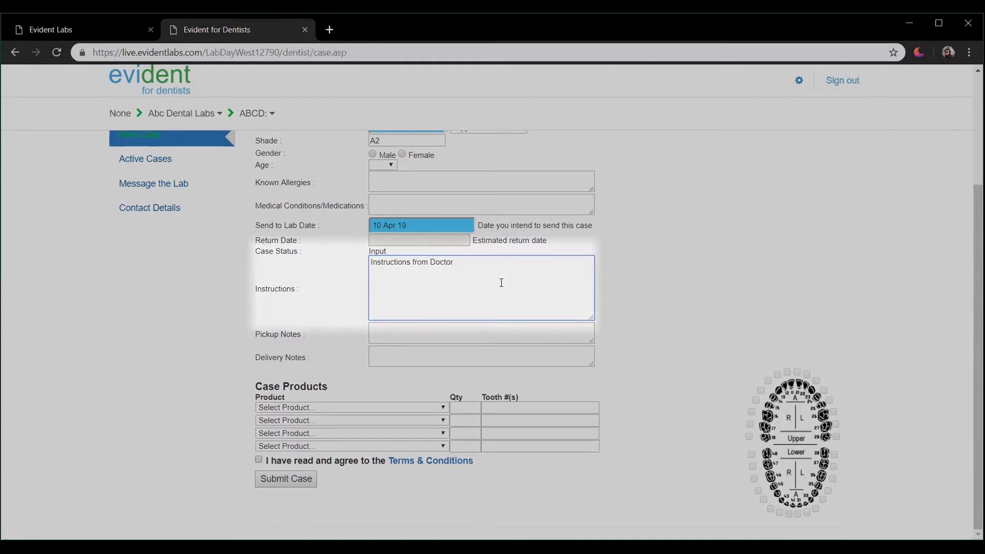
left_click(461, 333)
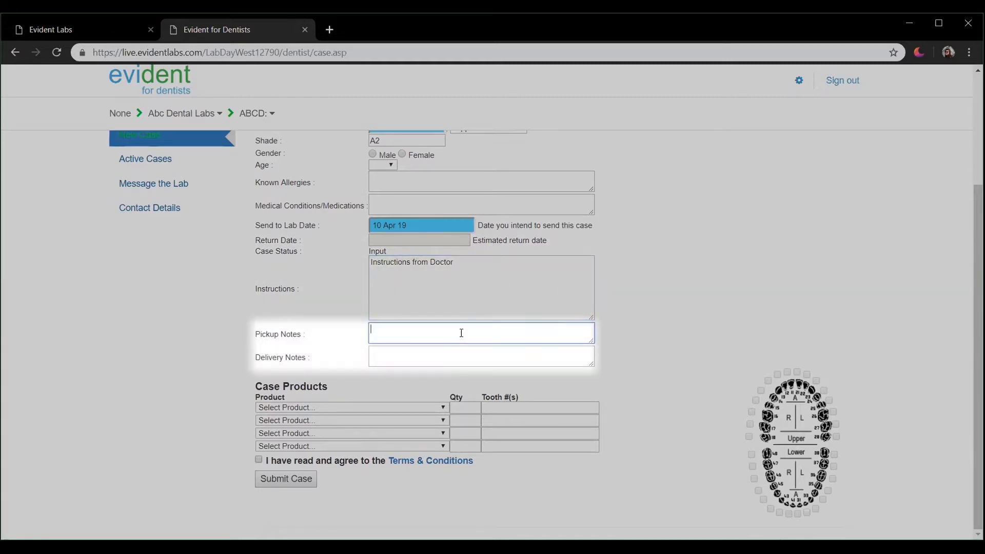
left_click(604, 347)
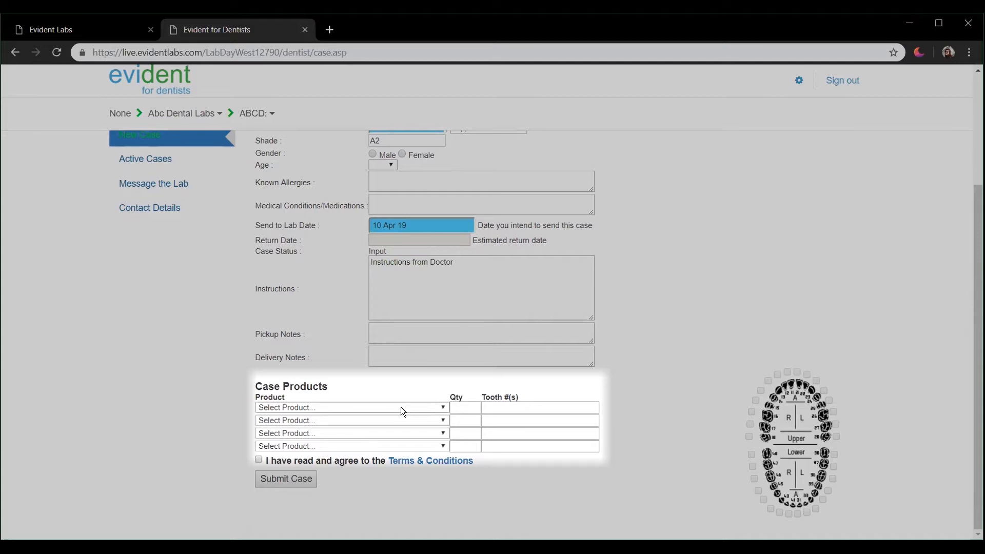
Step: Add PFM - PFM, quantity 2, on teeth 13 and 14, accept the terms and submit the case
left_click(401, 407)
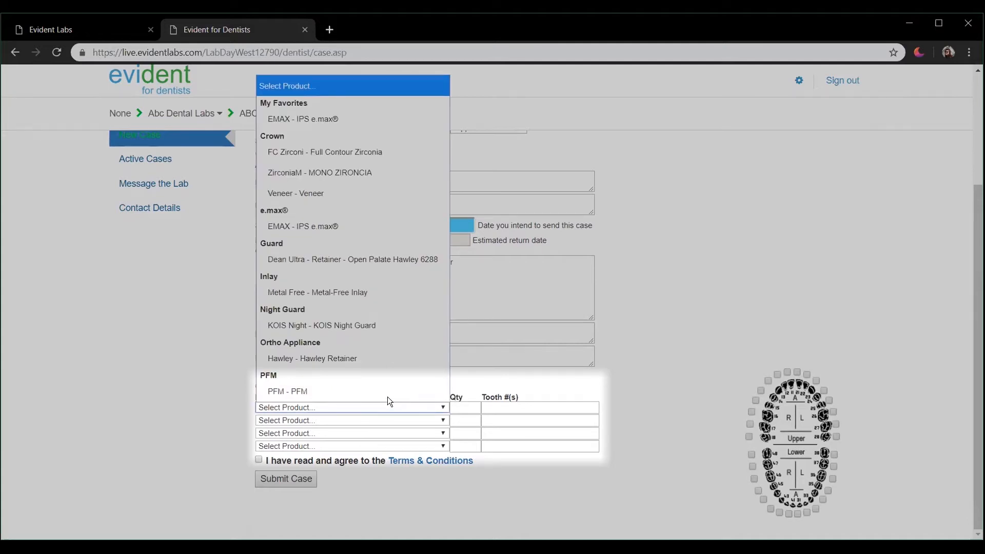
left_click(385, 391)
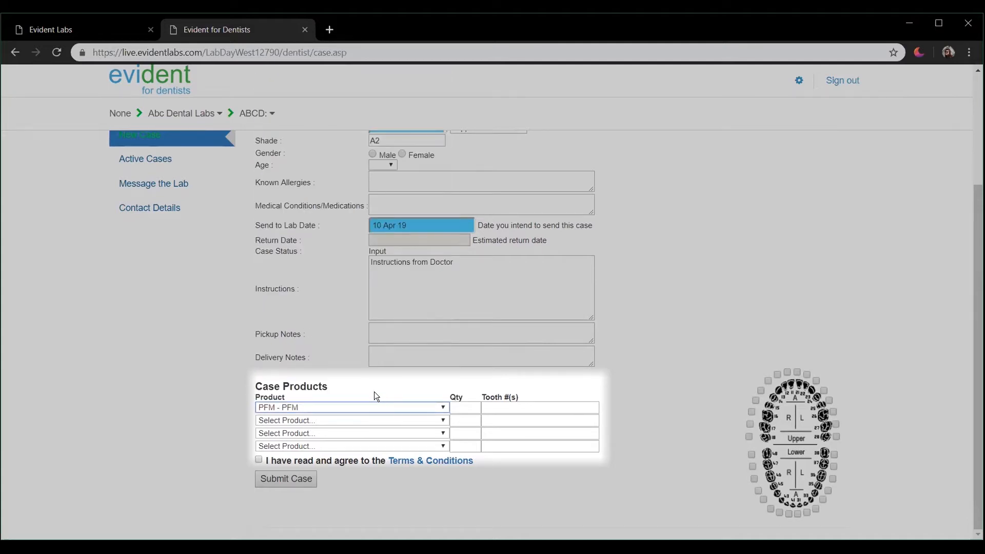
left_click(471, 408)
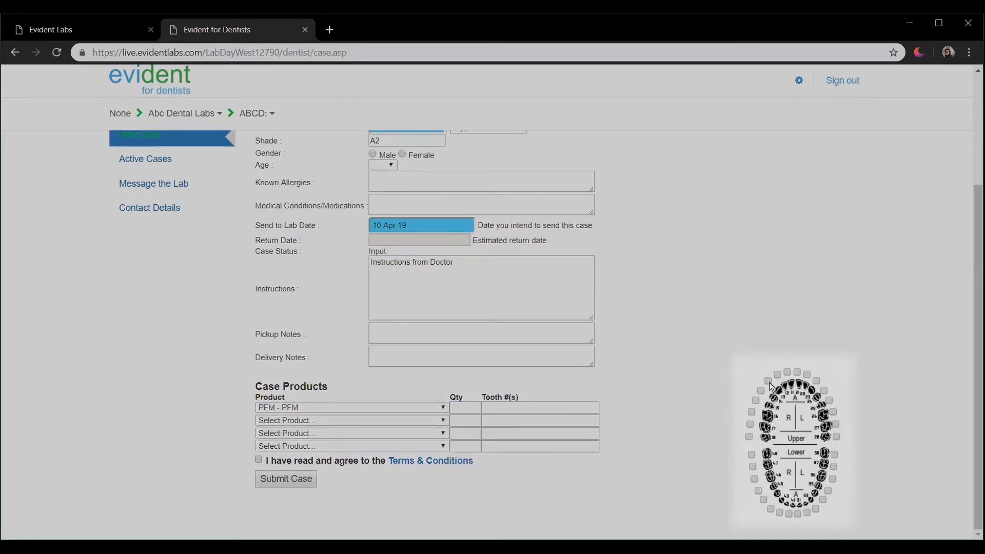
left_click(760, 390)
left_click(767, 381)
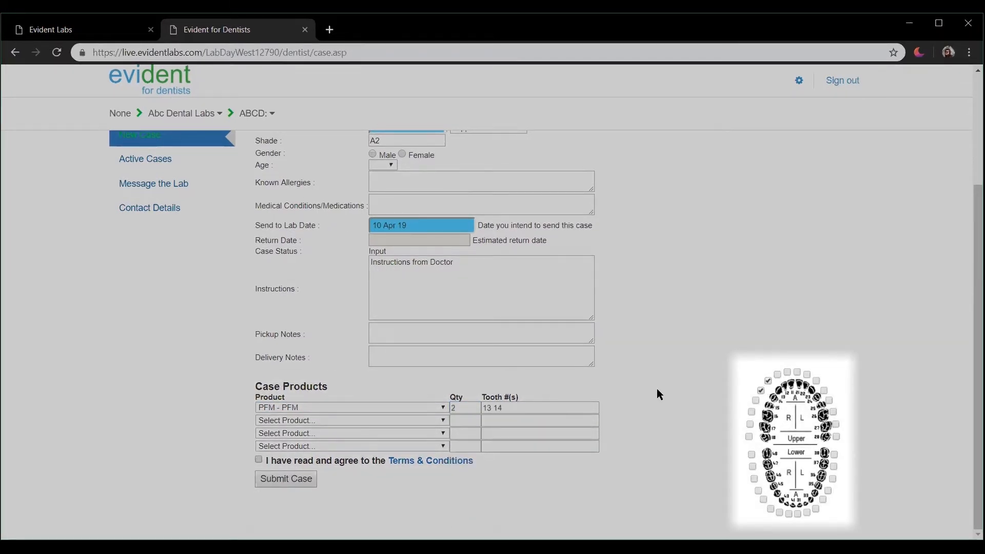
left_click(258, 458)
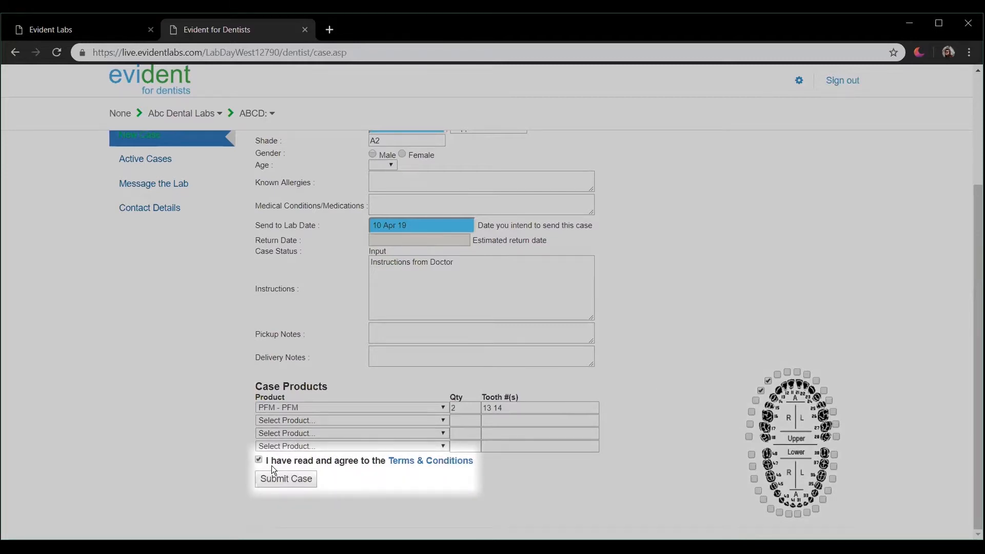
left_click(310, 478)
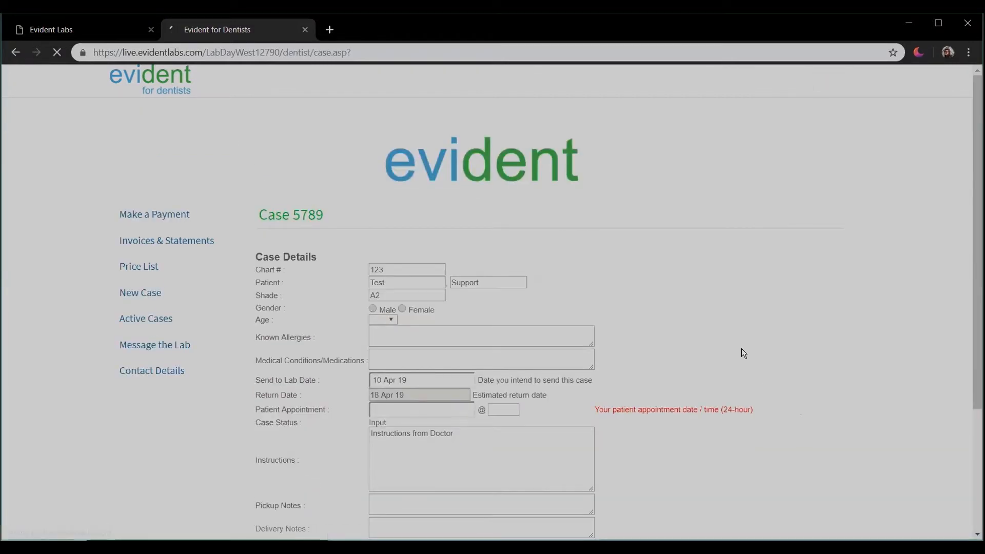
Step: Set case 5789's patient appointment to 30 Apr 19 at 10am and apply the changes
scroll(733, 359, "down", 2)
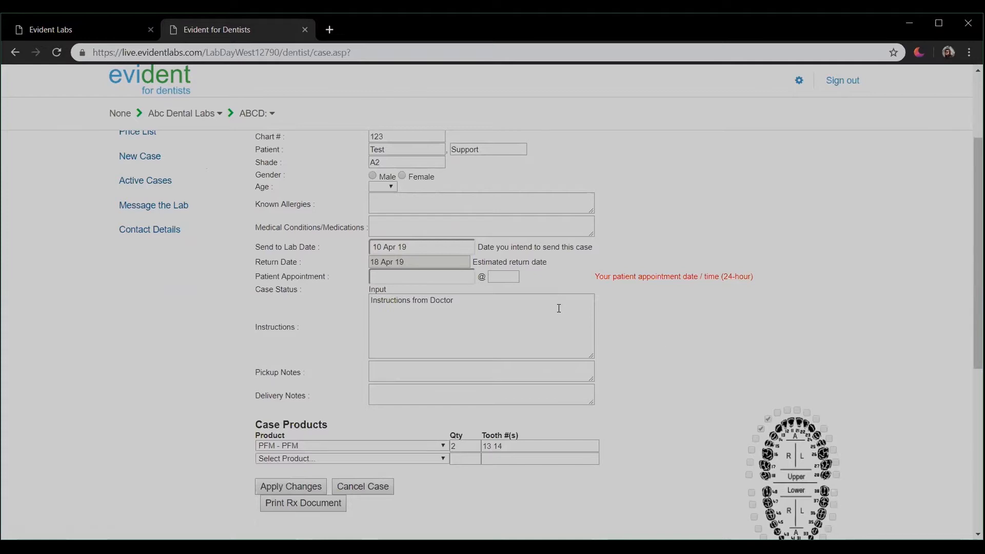
left_click(455, 278)
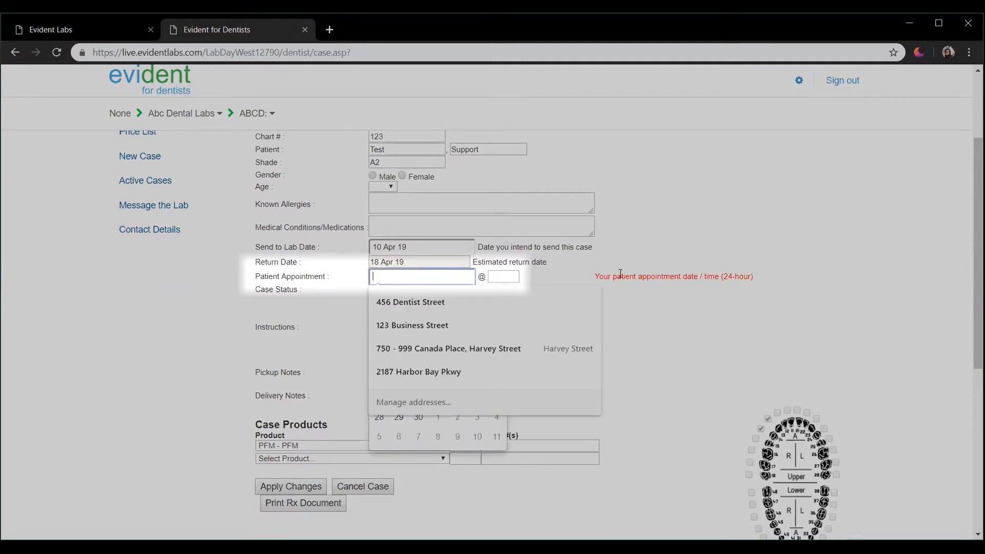
left_click(696, 235)
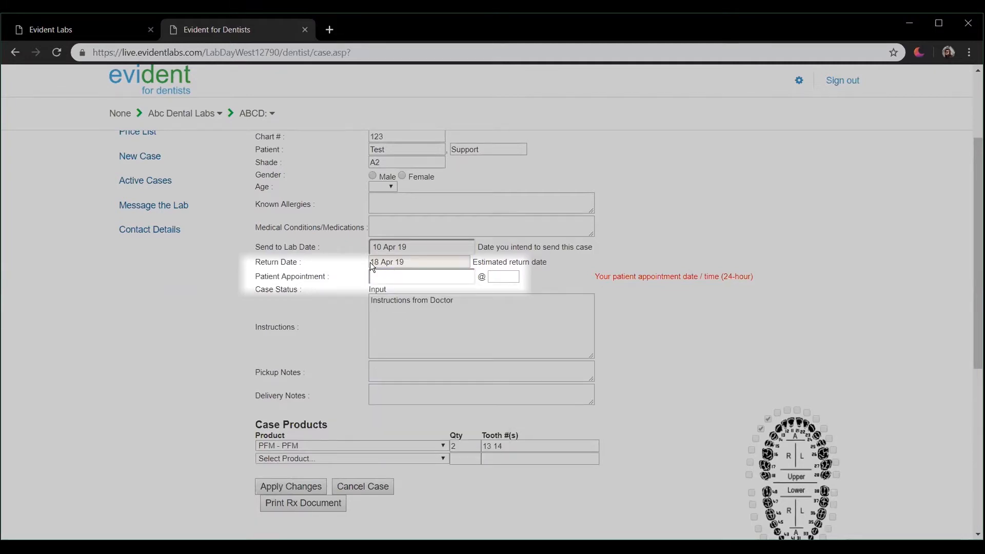
left_click(454, 276)
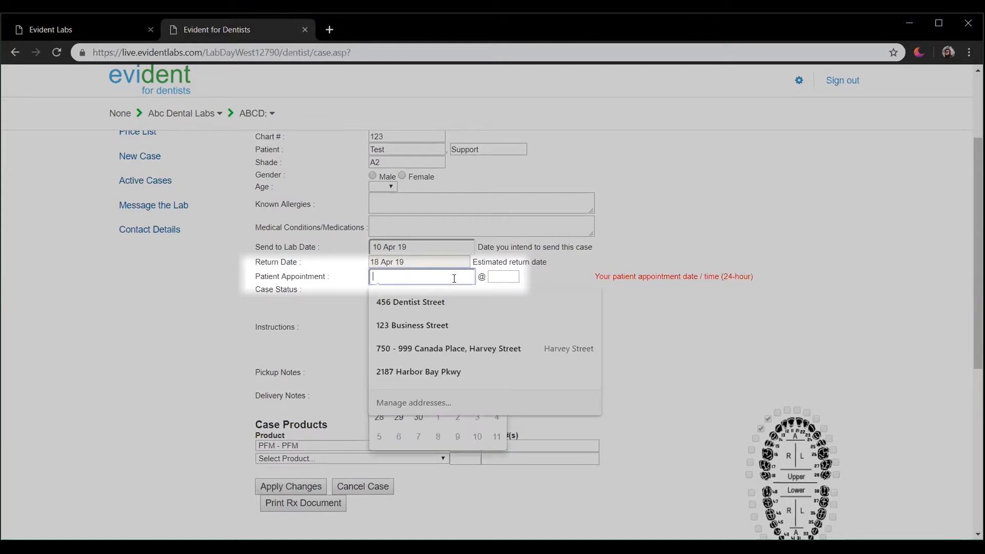
left_click(419, 417)
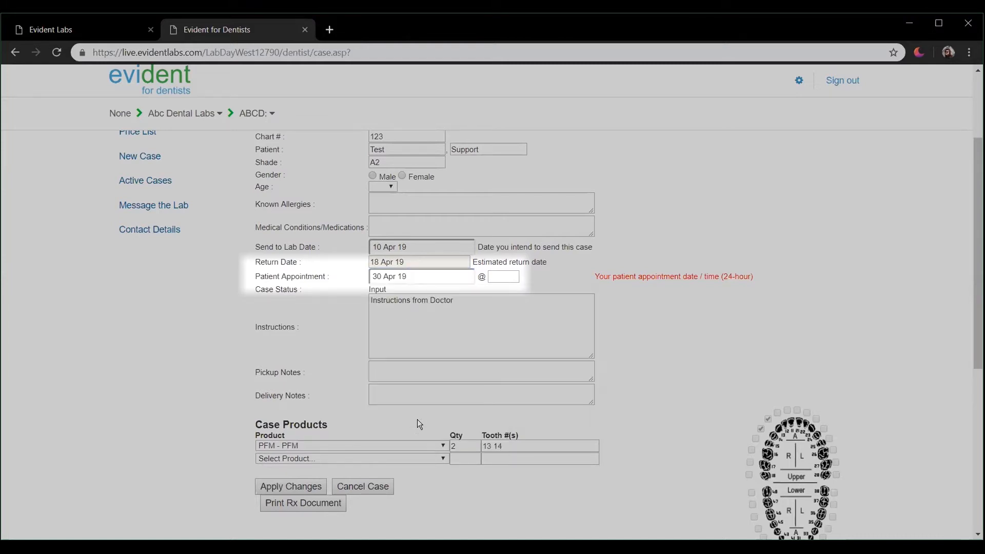
left_click(514, 277)
type("10")
type("e=")
key("BackSpace")
key("BackSpace")
type("am")
scroll(613, 258, "down", 1)
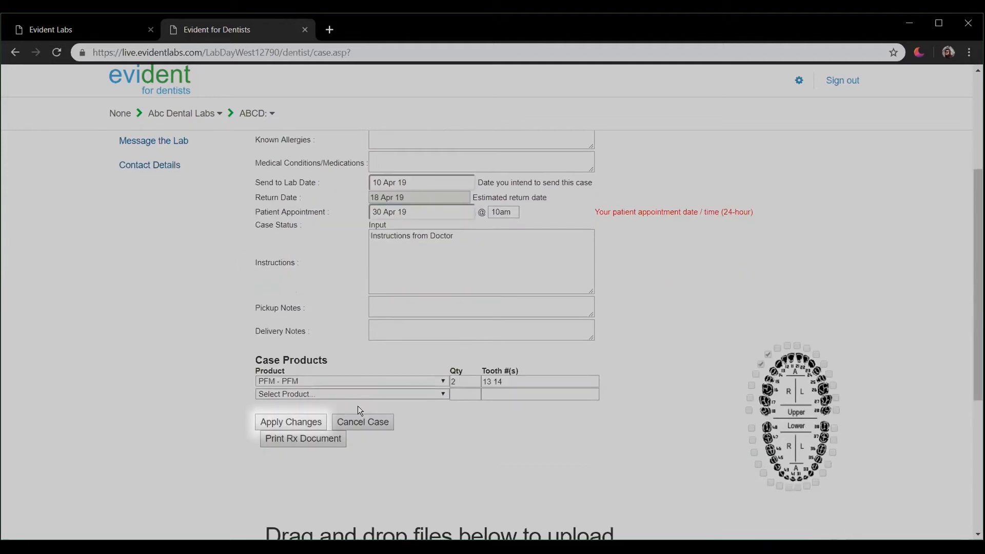
left_click(303, 421)
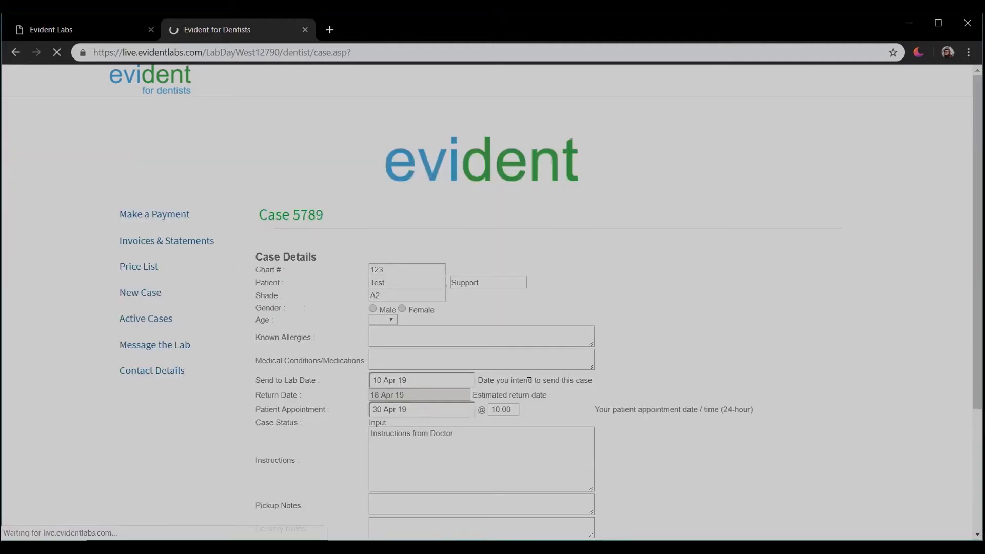
Step: Drop Vivid logo (2).png into the case's upload area so the 28.6 kB file uploads
scroll(632, 350, "down", 6)
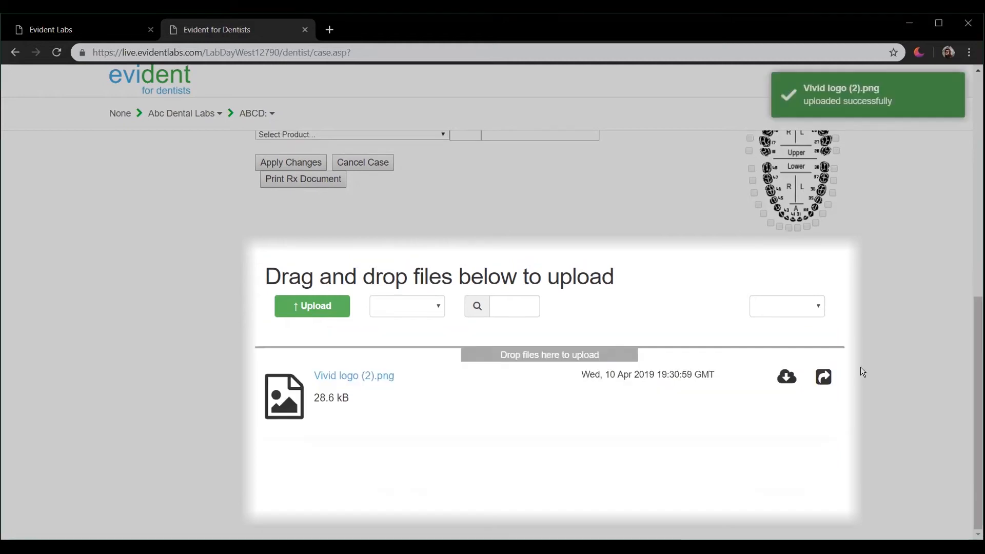
scroll(878, 344, "up", 1)
scroll(875, 352, "down", 1)
scroll(871, 337, "up", 5)
scroll(872, 337, "up", 4)
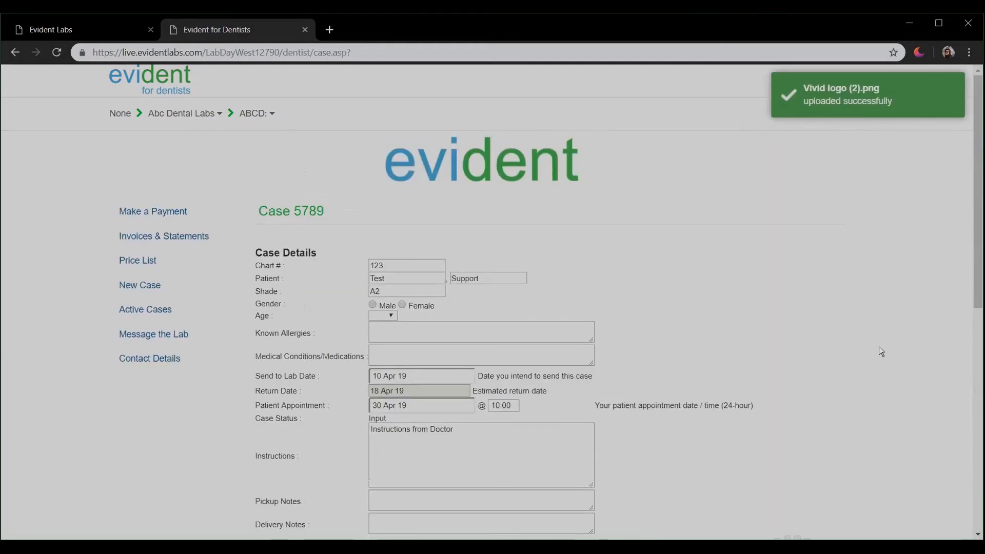
Step: Open Active Cases and expand the Recently Submitted, In The Lab and Quality Assurance groups
left_click(173, 313)
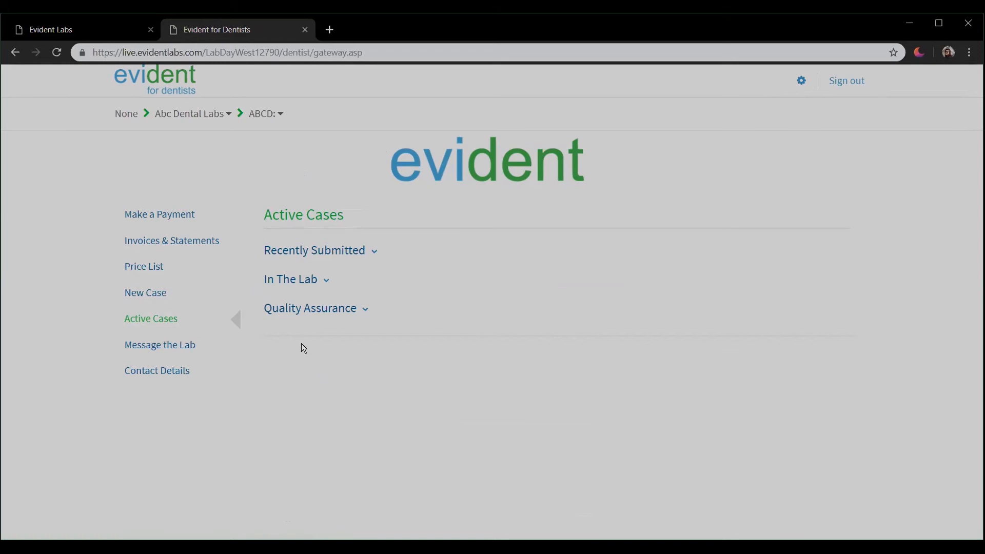
left_click(372, 253)
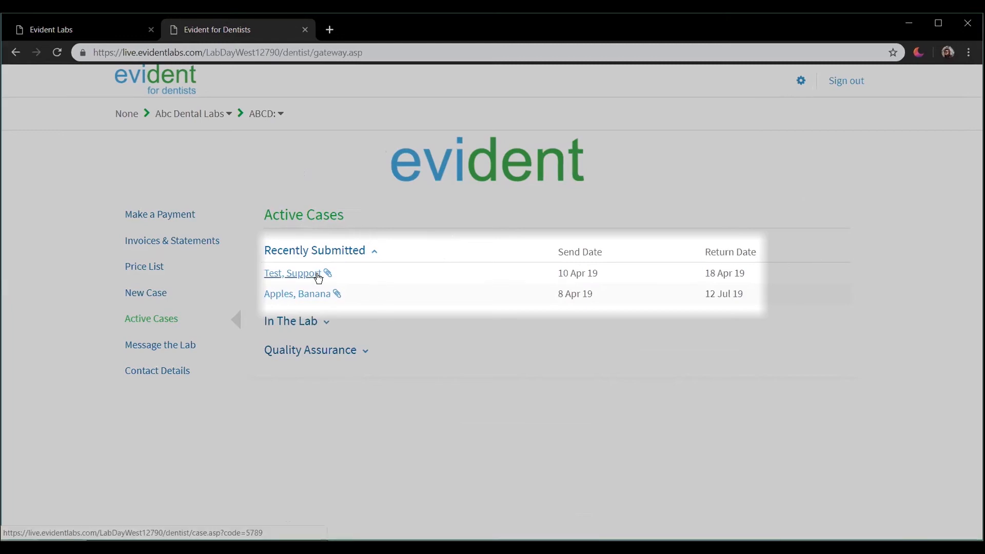
left_click(326, 323)
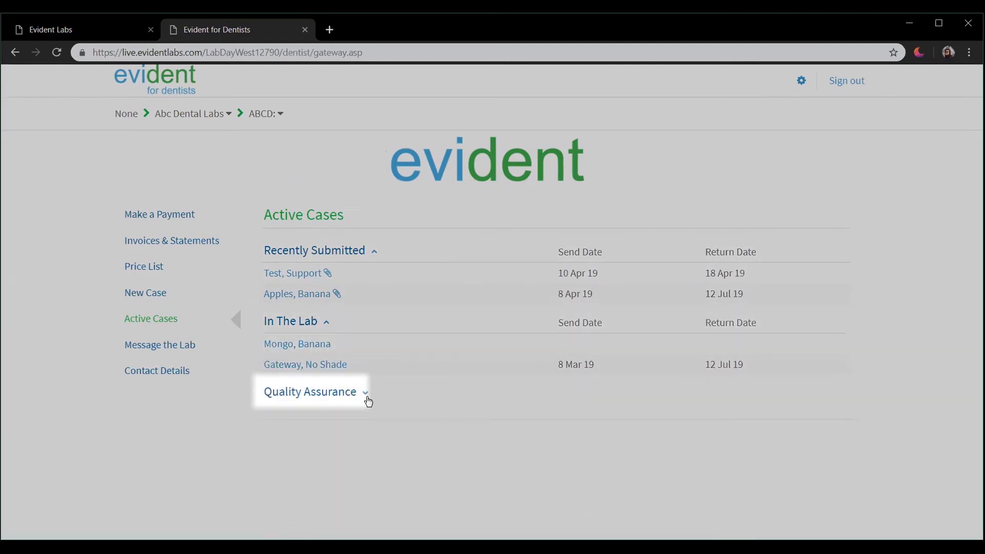
left_click(366, 398)
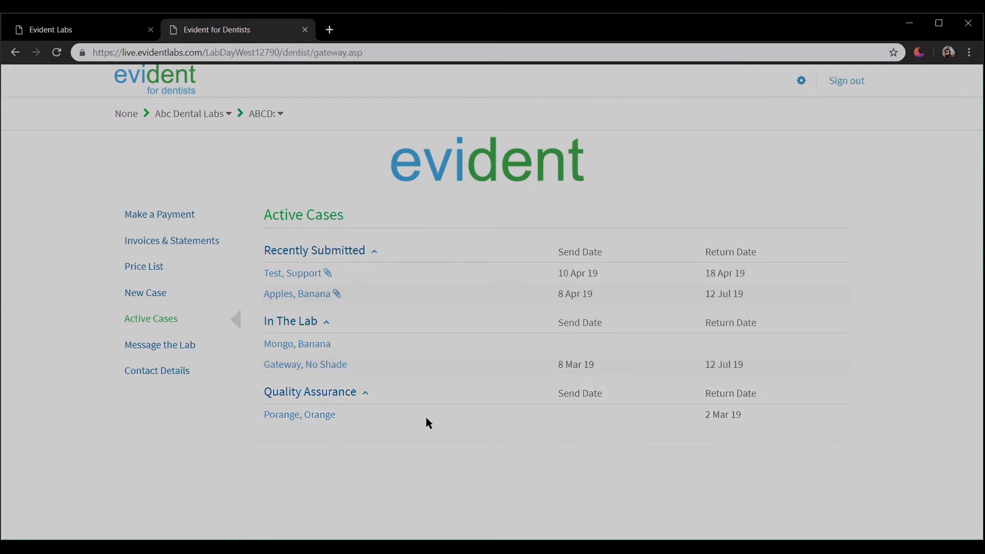
Step: Go through Message the Lab to the Contact Details page showing the shipping address and phone
left_click(219, 352)
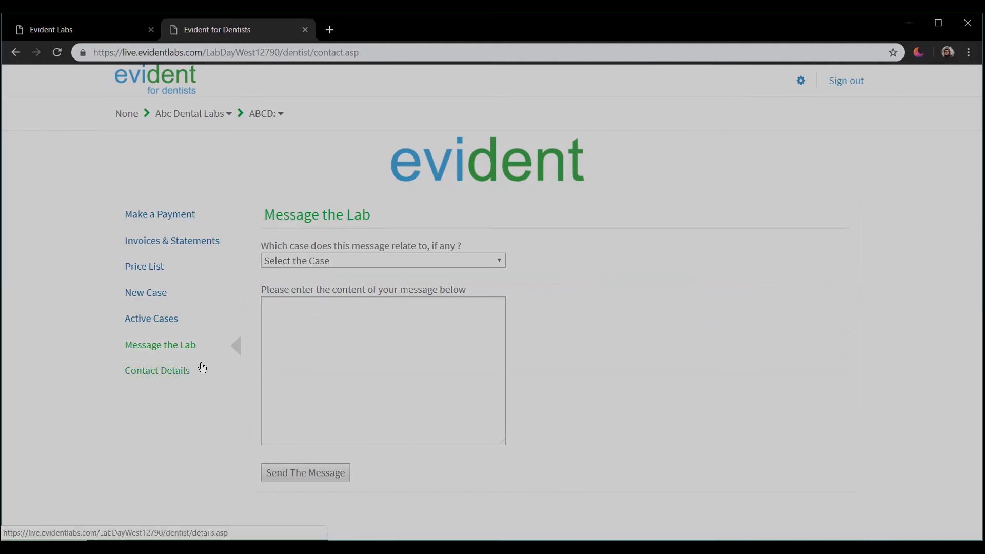
left_click(193, 381)
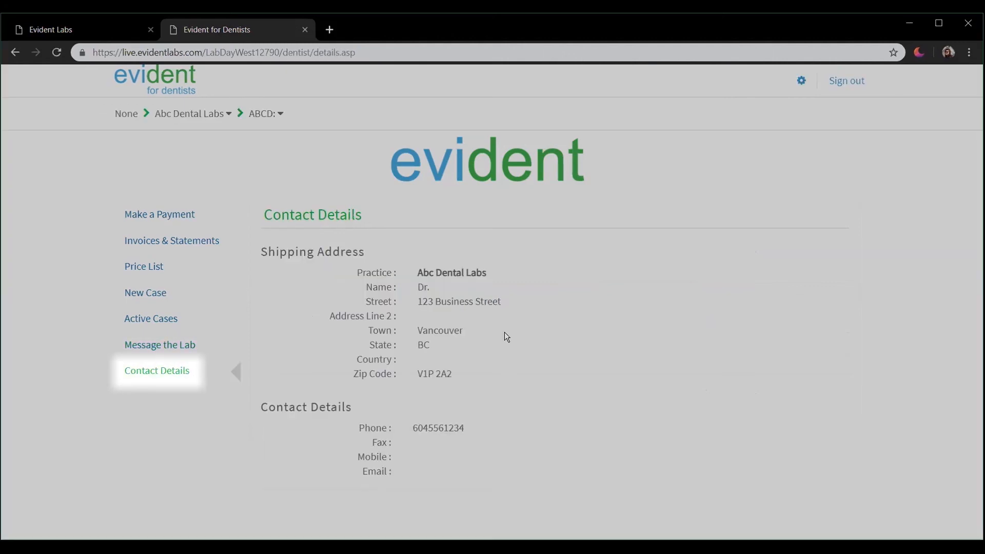